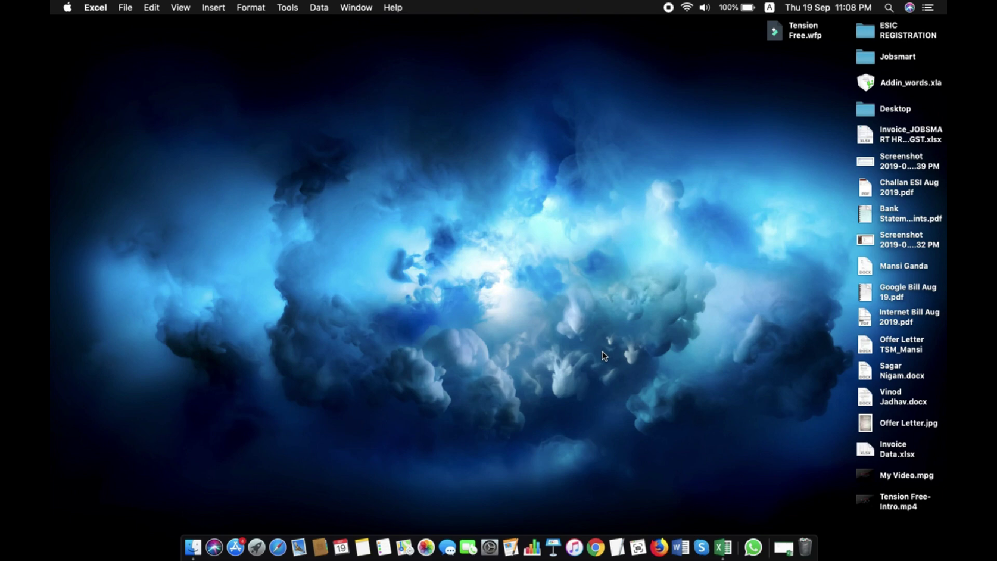
Step: Restore the minimized Workbook1 window showing the 25000 and 16000.32 rupee-words examples
left_click(779, 545)
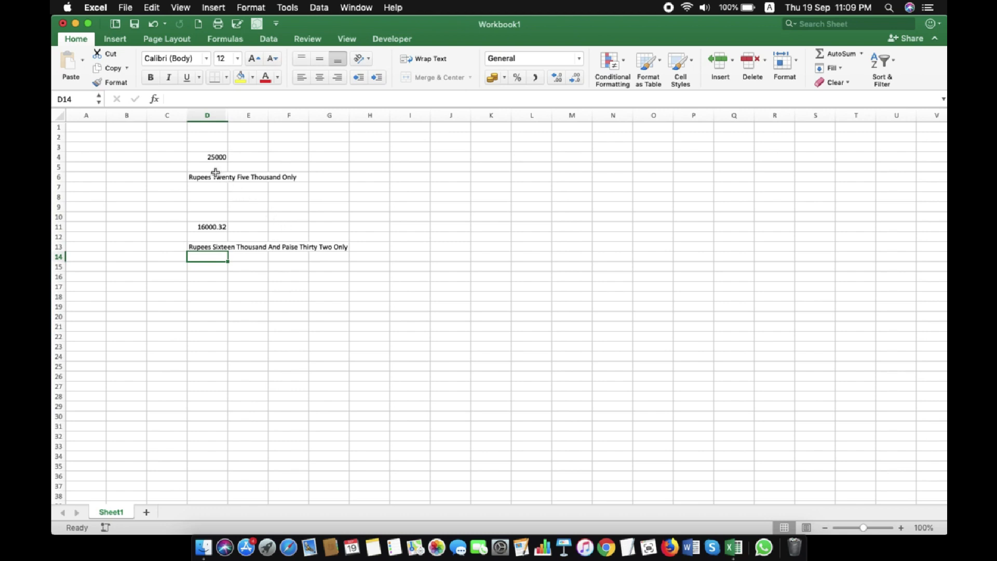
Step: Enter 12000 in D4 and check its spelled-out words in D6
left_click(194, 156)
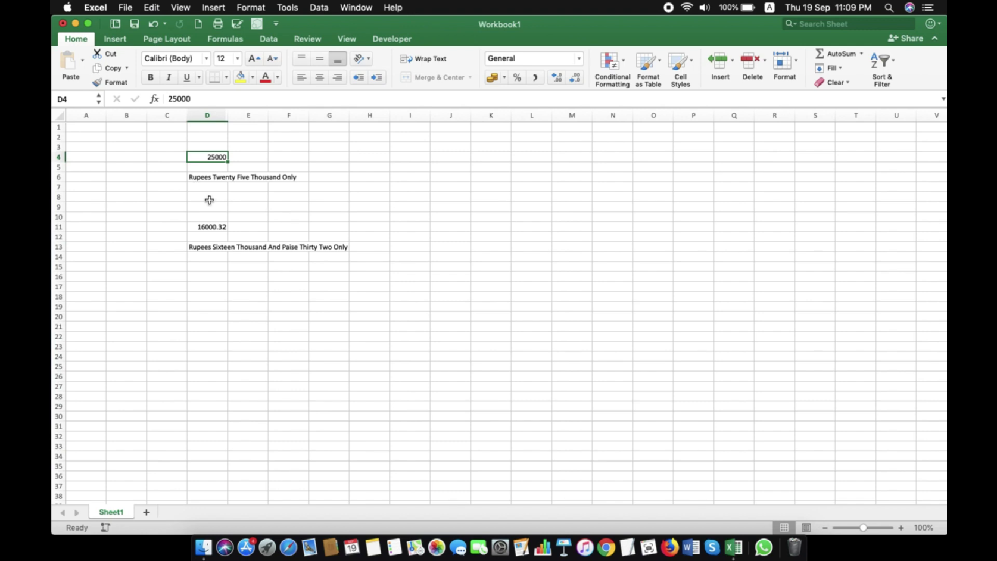
type("1200")
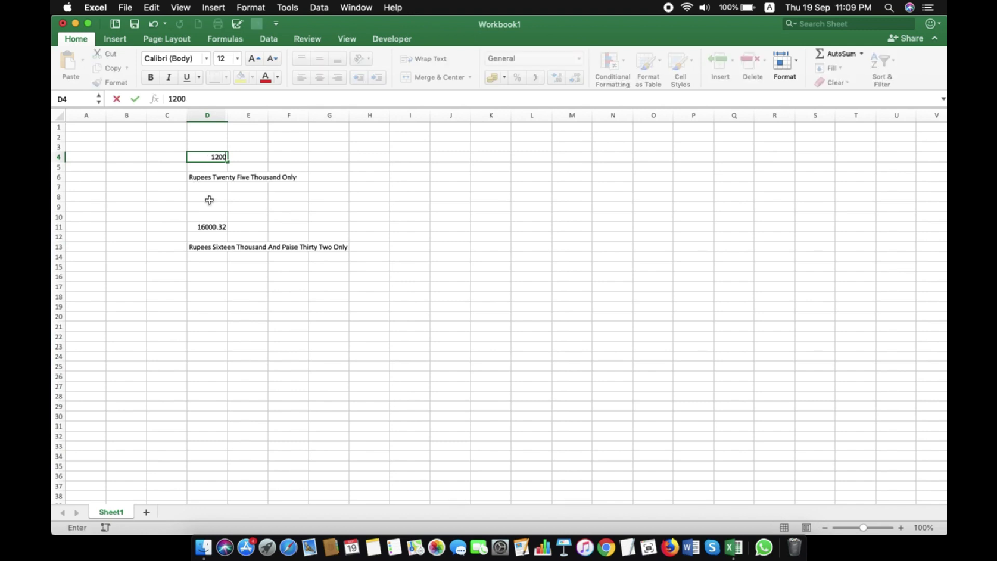
type("0")
key("Return")
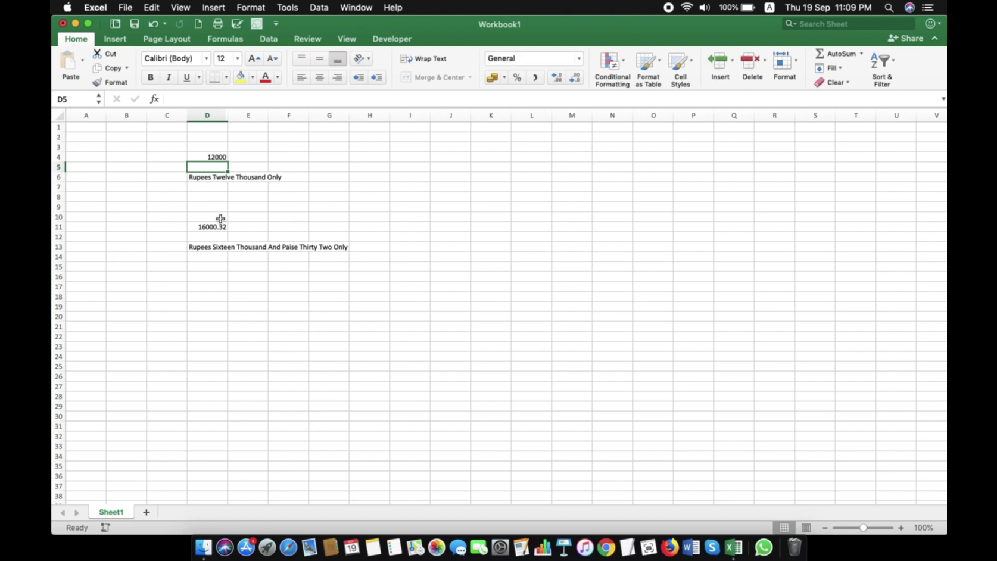
left_click_drag(178, 167, 295, 191)
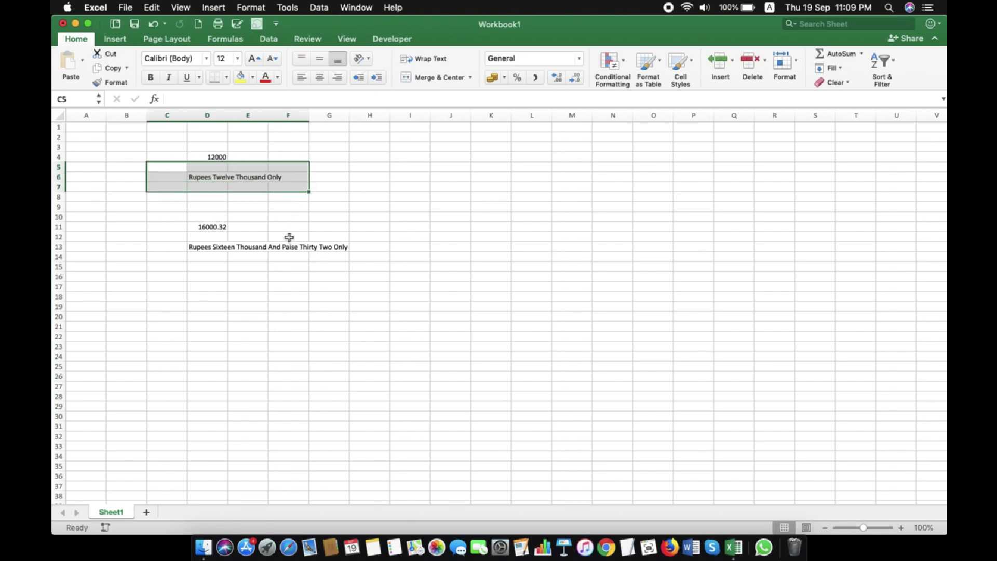
Step: Replace the D4 amount with 45325 so D6 updates its rupee words
left_click(208, 157)
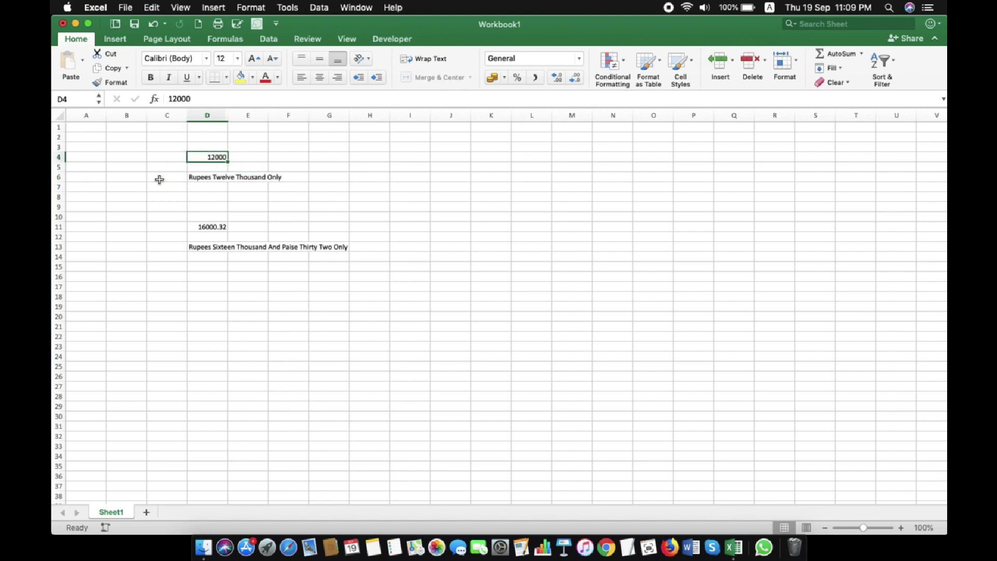
type("45")
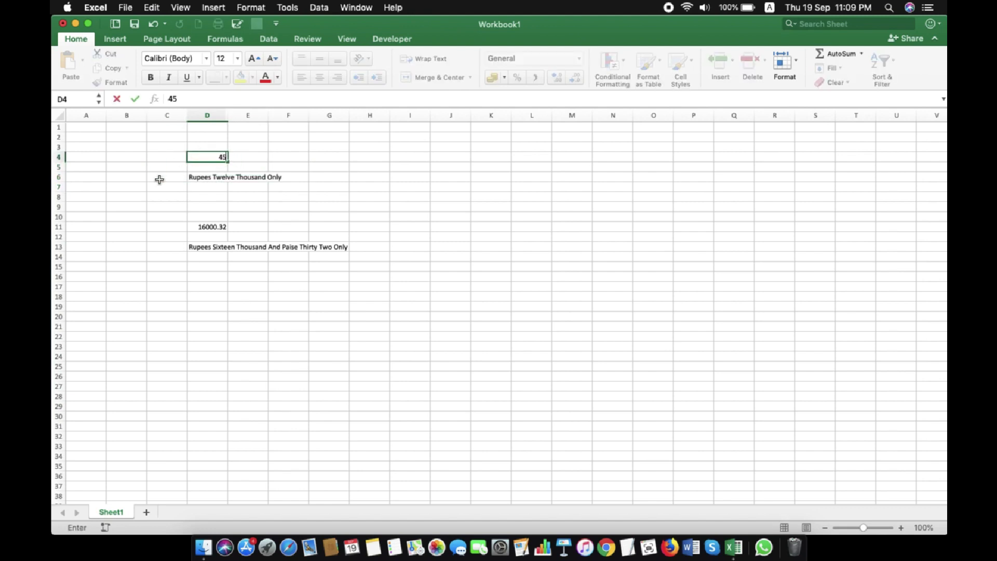
type("325")
key("Return")
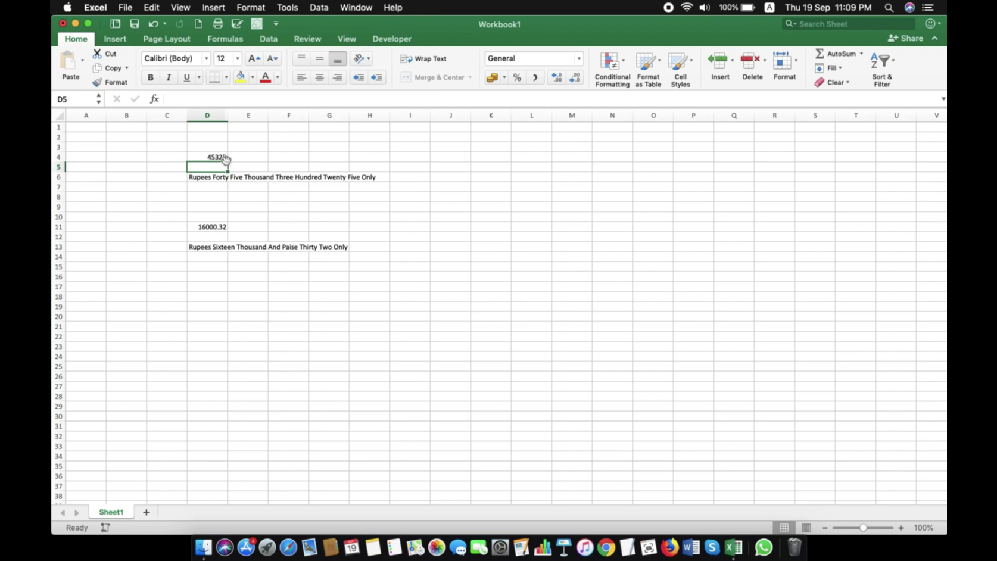
Step: Replace 16000.32 in D11 with 17431.23, giving Rupees Seventeen Thousand Four Hundred Thirty One And Paise Twenty Three
left_click(197, 230)
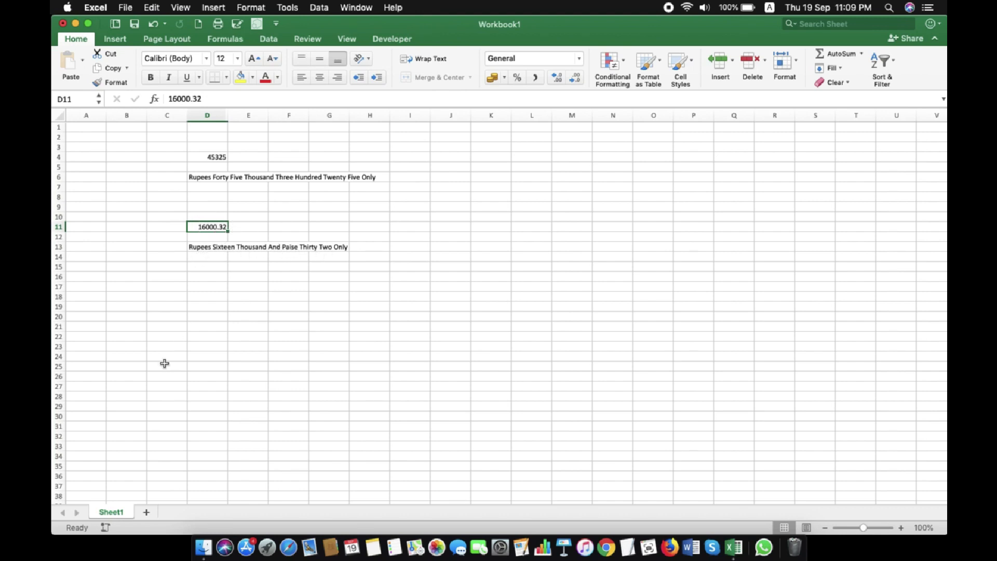
type("17")
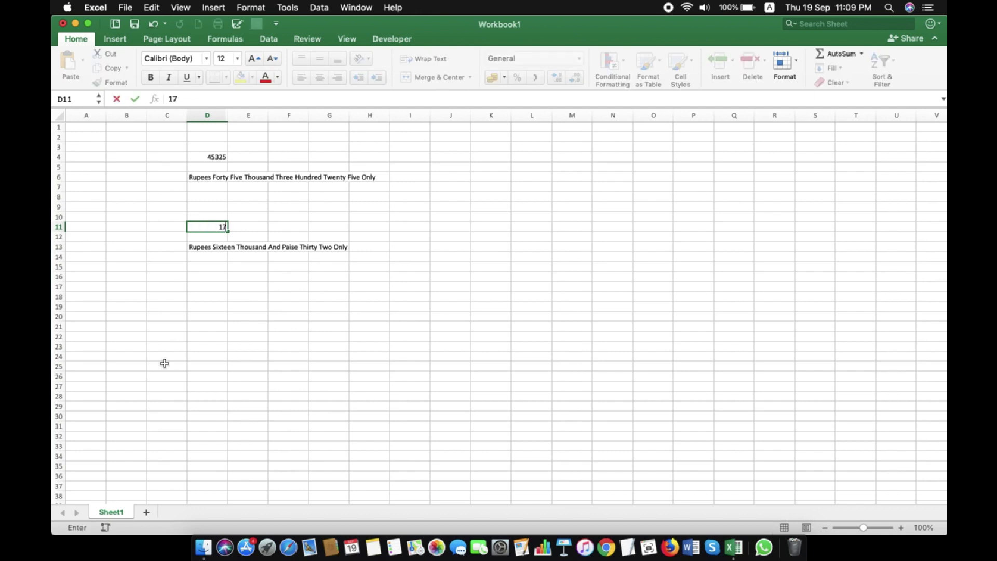
type("431")
type(".23")
key("Return")
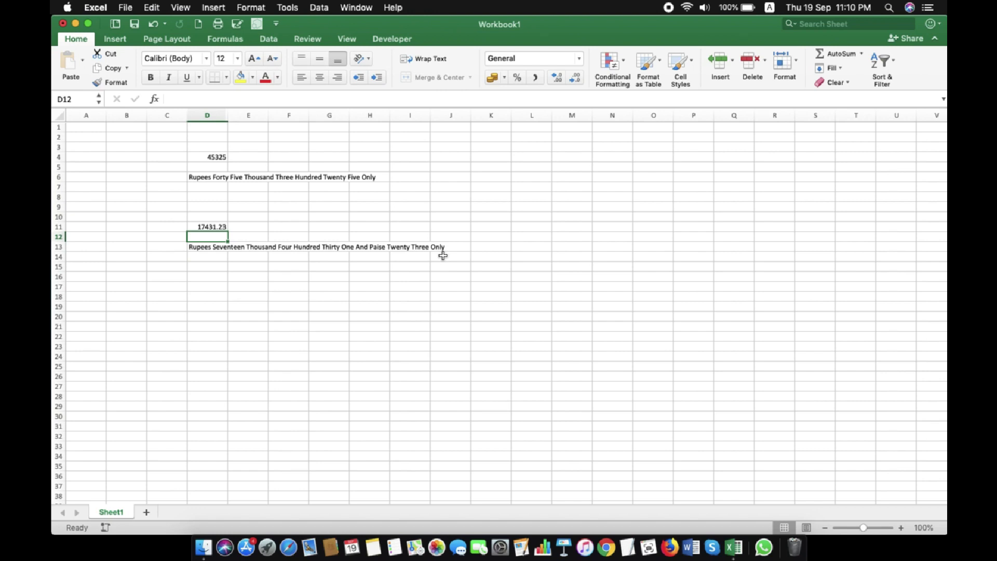
Step: Enter the new amount 11000 in empty cell M4
left_click(576, 155)
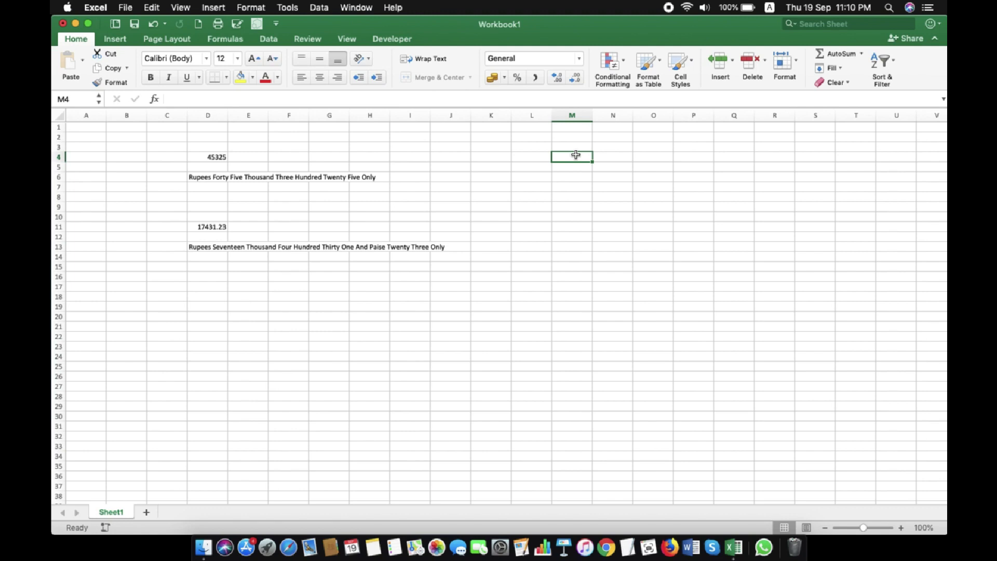
type("11")
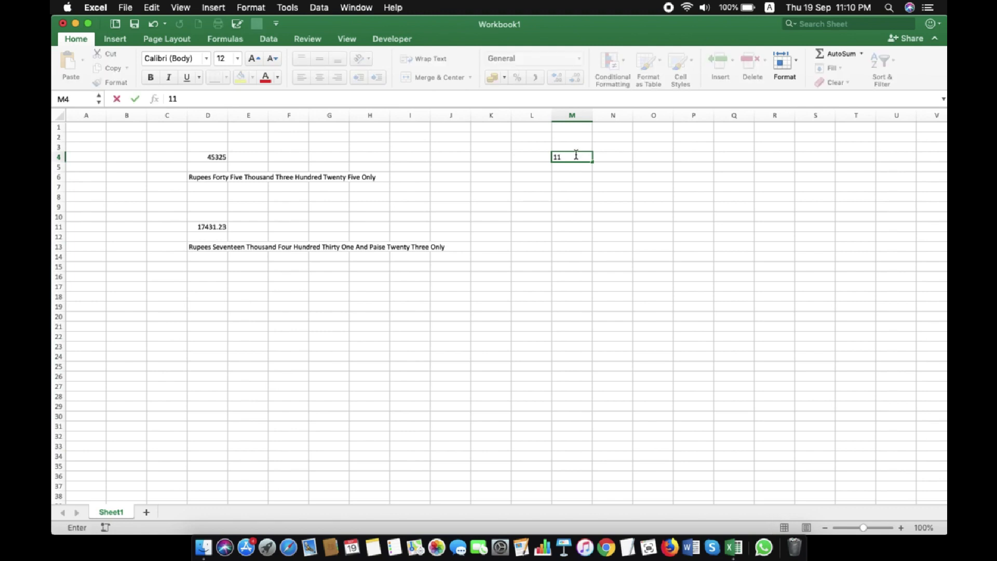
type("000")
key("Return")
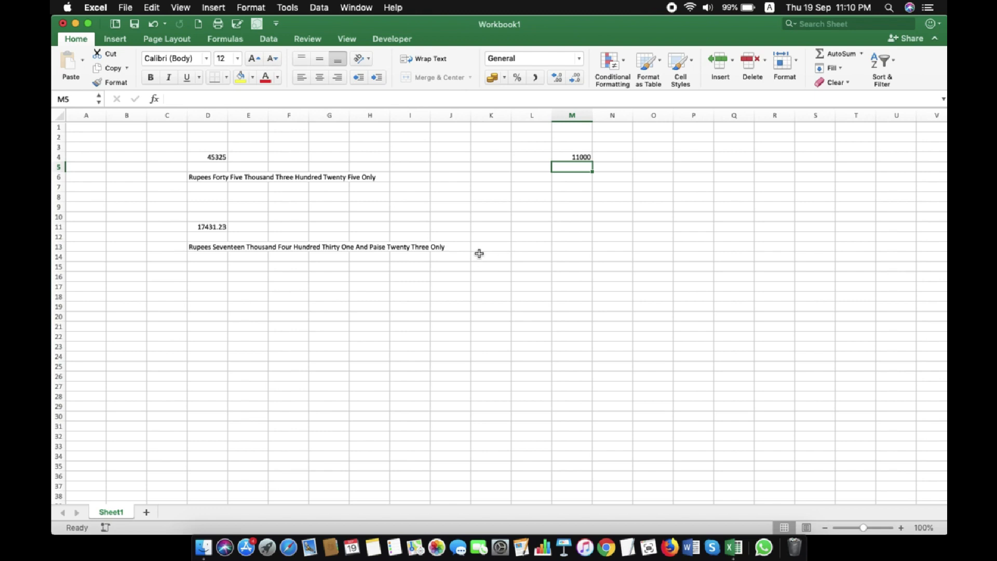
Step: Put =RsWords(M4) in M5 so it reads Rupees Eleven Thousand Only
type("=")
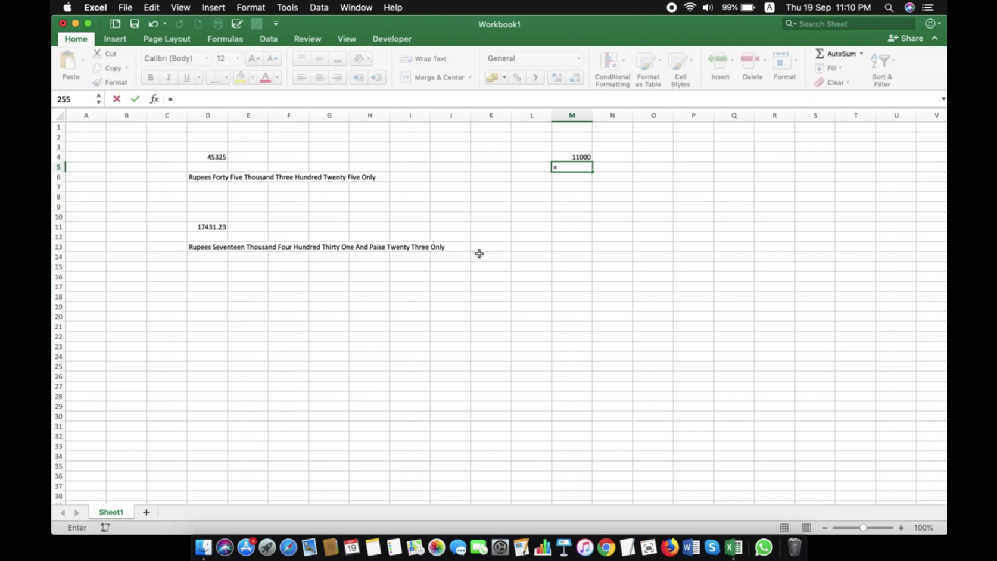
type("r")
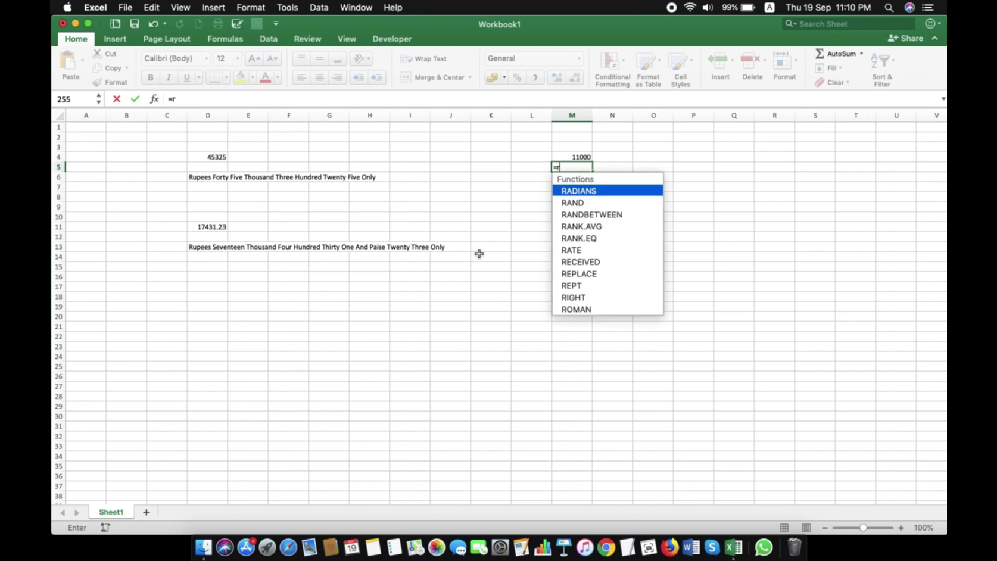
type("sw")
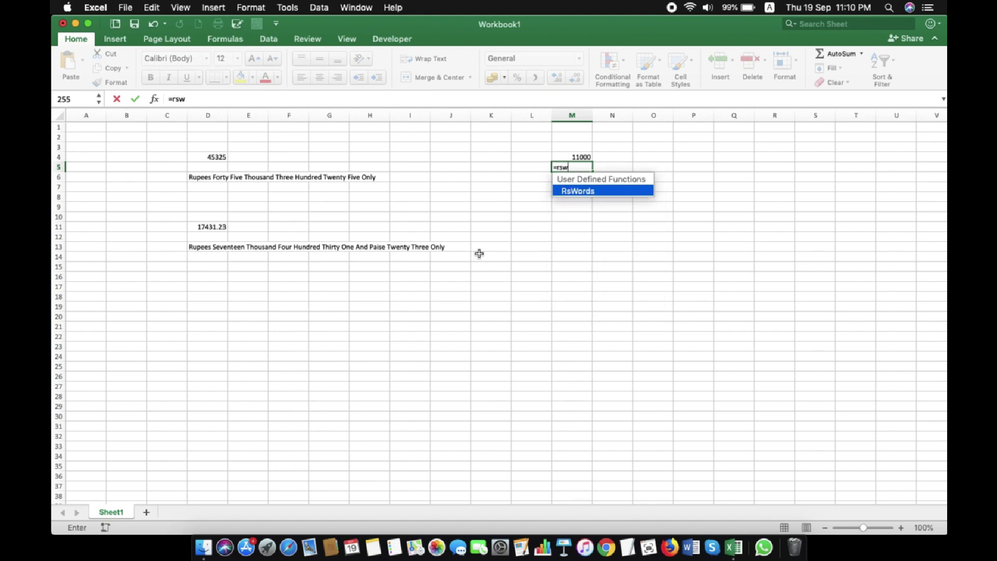
type("ords")
type("(")
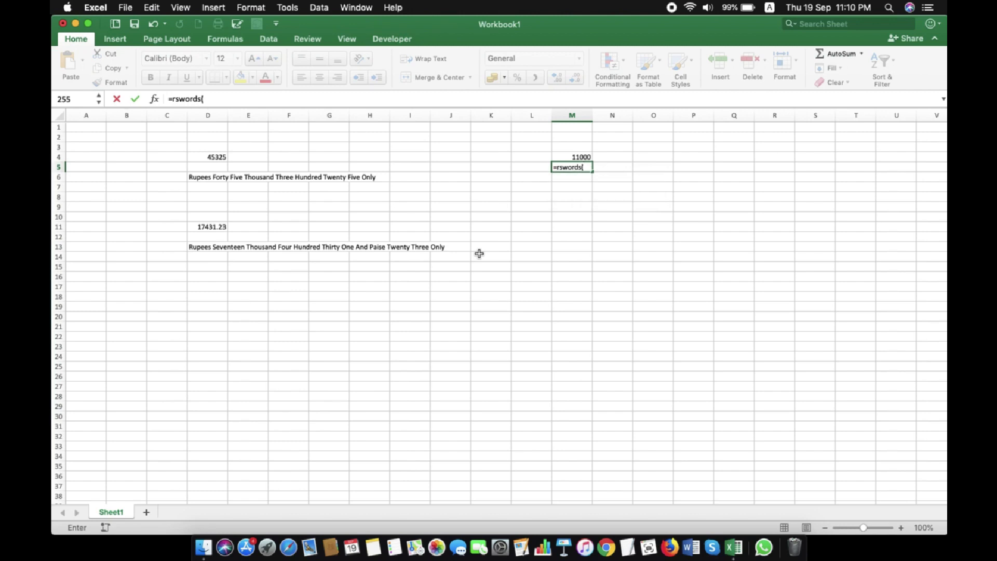
key("Up")
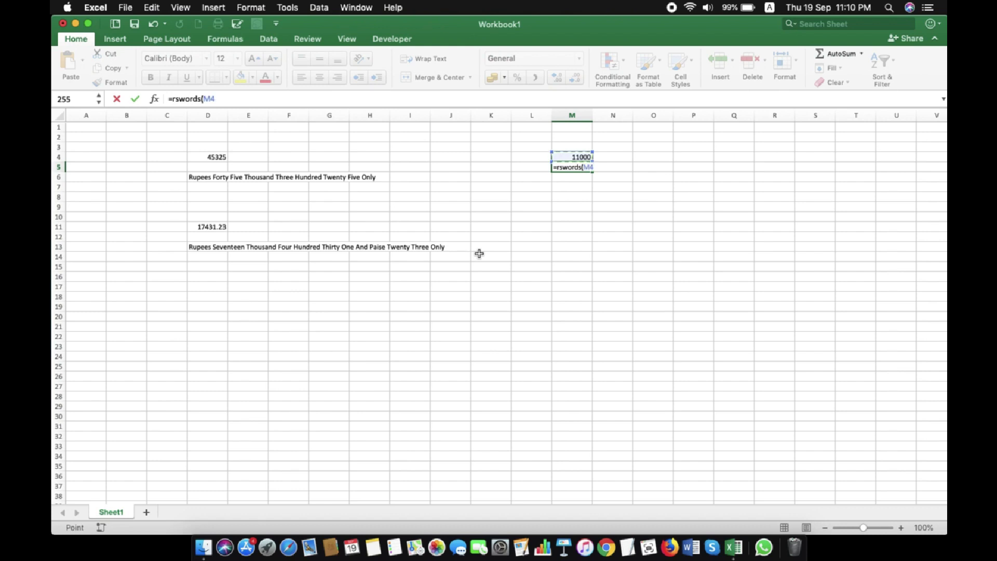
type(")")
key("Return")
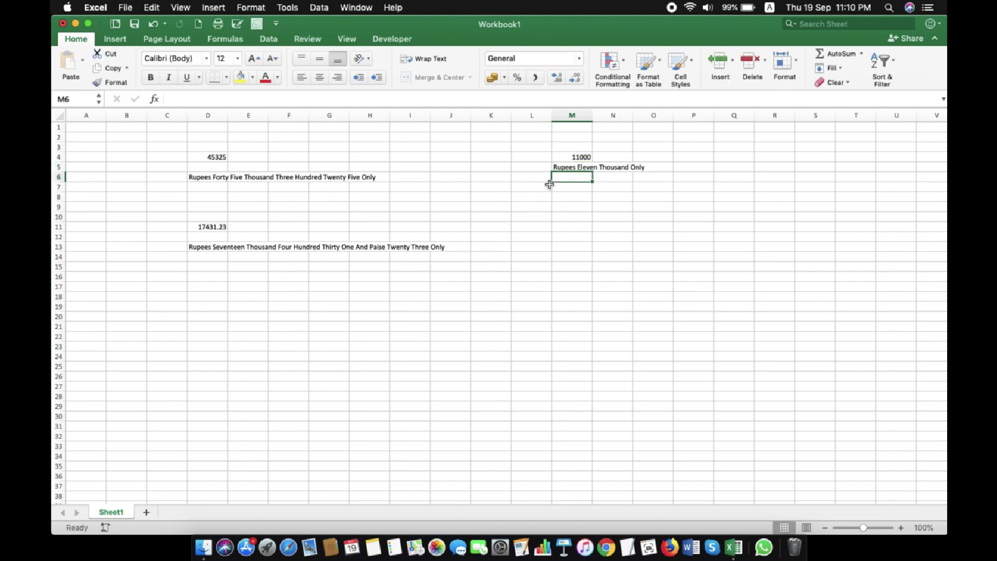
Step: Replace the 11000 in M4 with 15981, correcting typos, so M5 updates to the new words
left_click(564, 157)
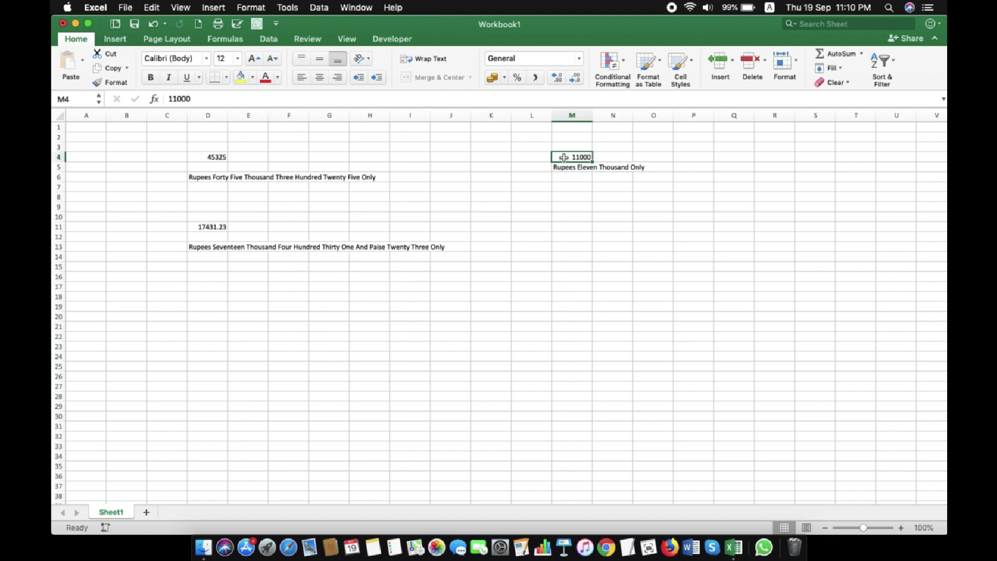
type("1500")
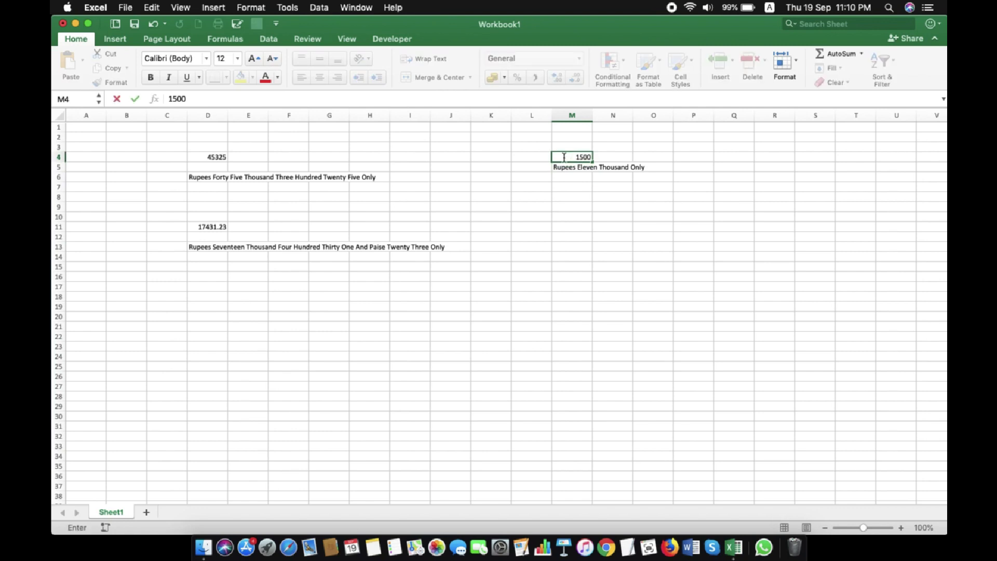
key("BackSpace")
key("BackSpace")
type("0")
key("BackSpace")
type("98")
type("1")
key("Return")
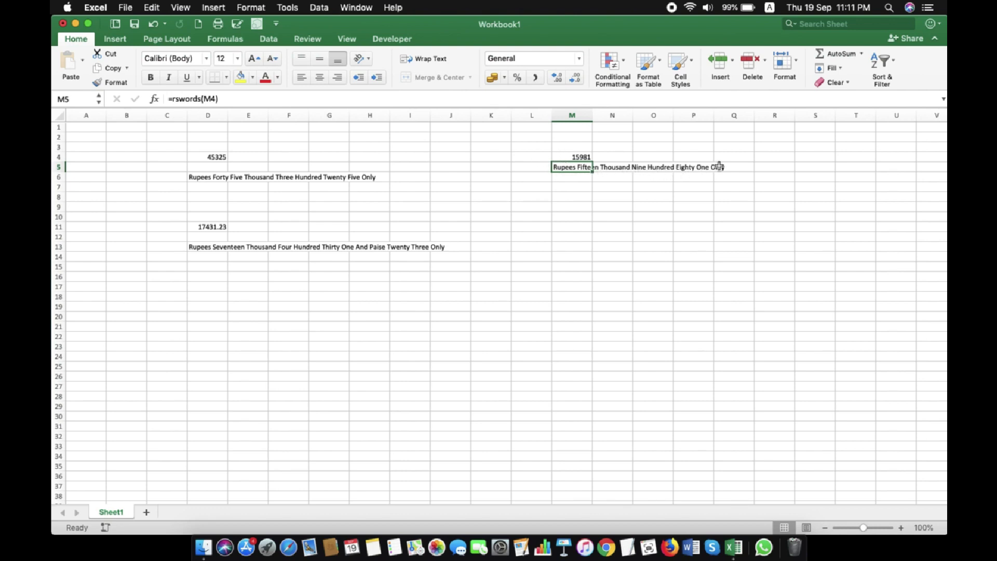
left_click(582, 249)
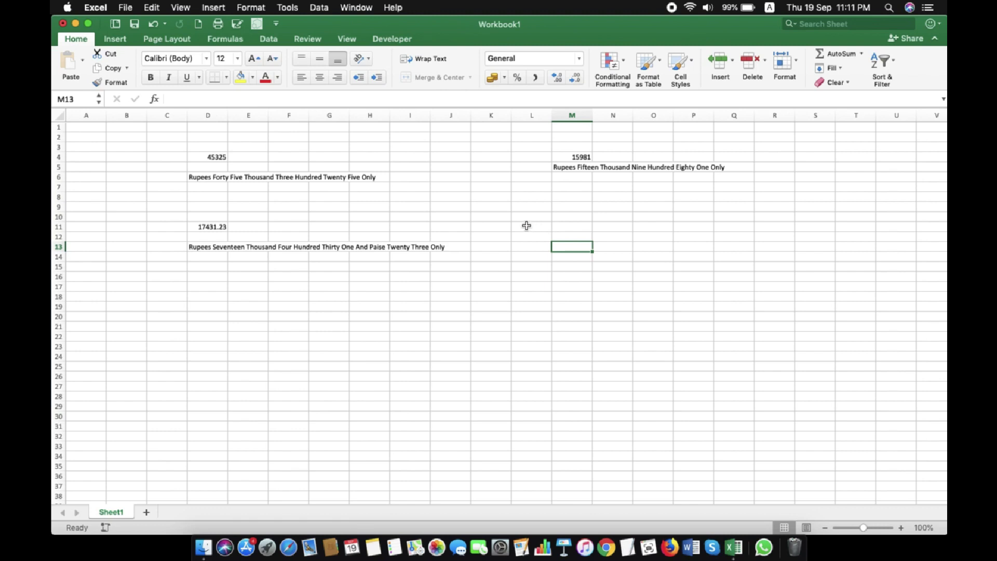